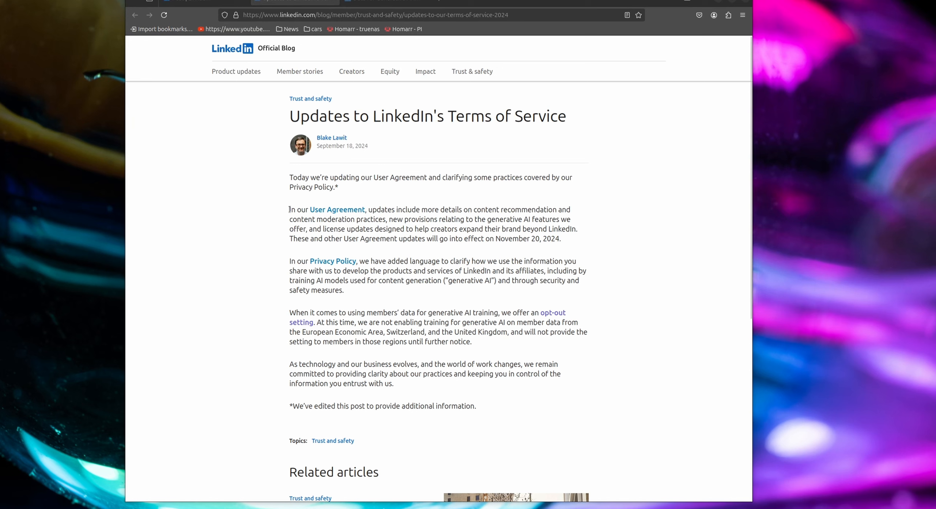
{"action": "left_click_drag", "start_coordinate": [290, 210], "coordinate": [562, 239]}
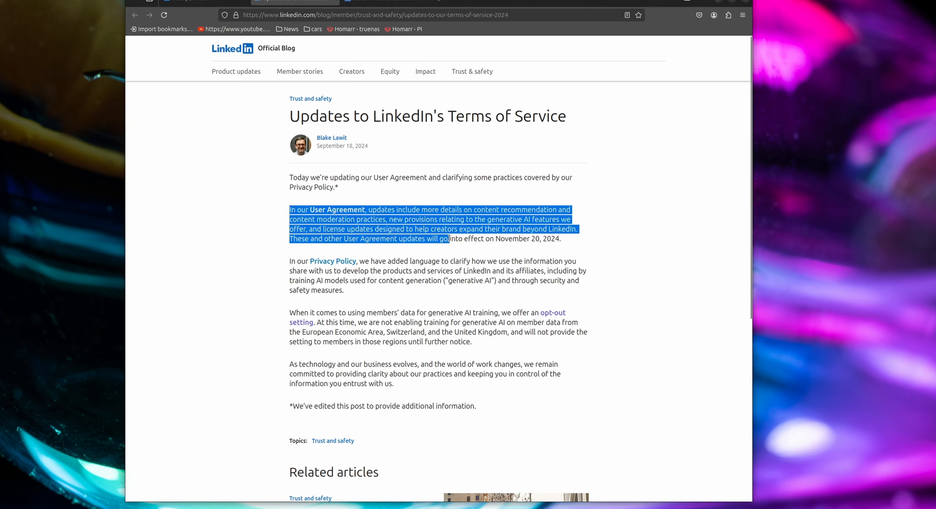
{"action": "left_click", "coordinate": [449, 238]}
{"action": "mouse_move", "coordinate": [296, 261]}
{"action": "left_mouse_down"}
{"action": "mouse_move", "coordinate": [468, 272]}
{"action": "mouse_move", "coordinate": [344, 291]}
{"action": "left_mouse_up"}
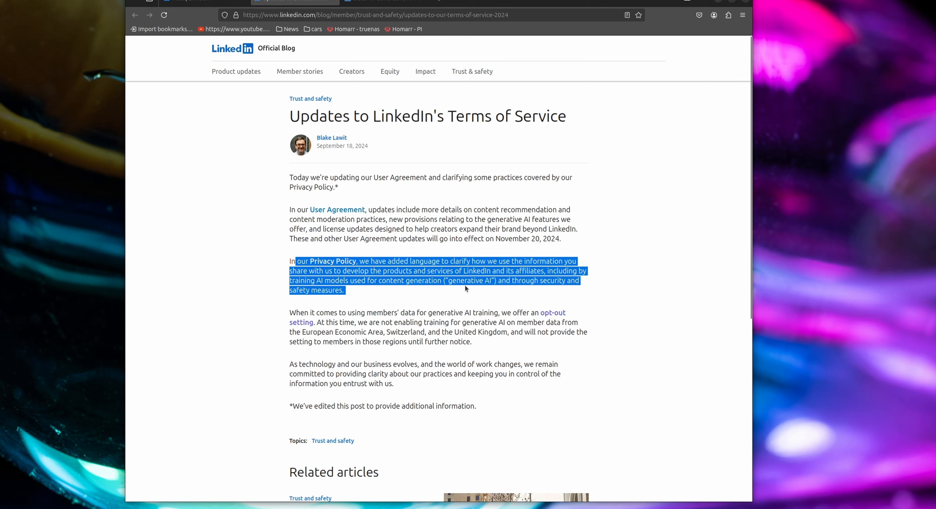
{"action": "left_click", "coordinate": [465, 283]}
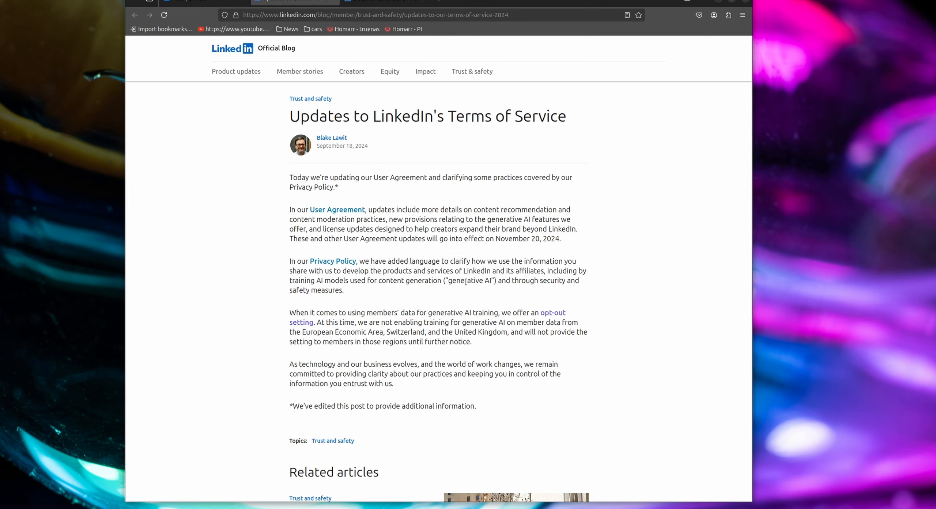
{"action": "left_click_drag", "start_coordinate": [382, 261], "coordinate": [459, 290]}
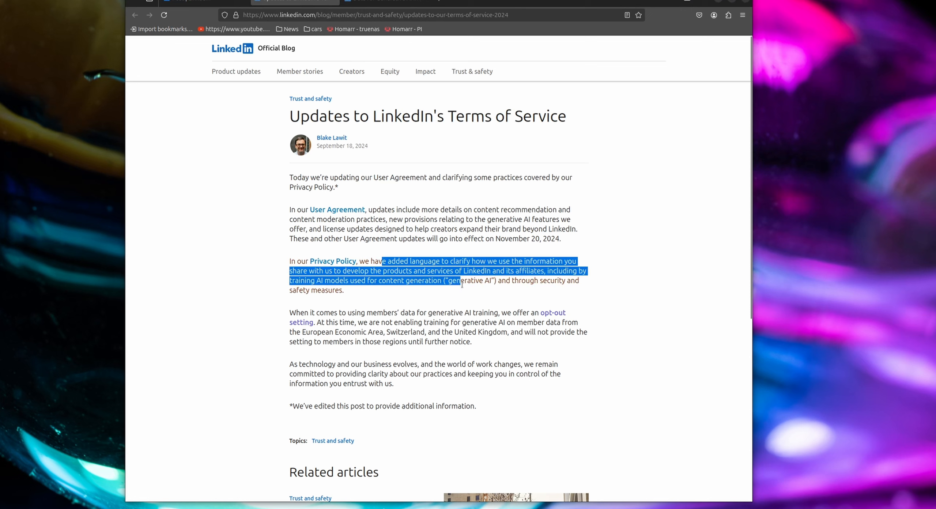
{"action": "left_click", "coordinate": [635, 319]}
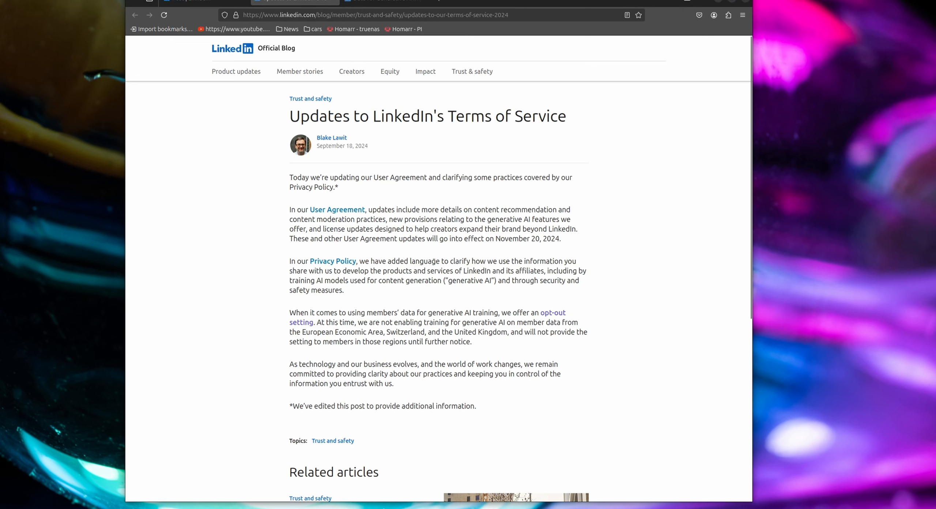
{"action": "left_click_drag", "start_coordinate": [437, 261], "coordinate": [468, 282]}
{"action": "left_click", "coordinate": [452, 305]}
{"action": "left_click_drag", "start_coordinate": [296, 313], "coordinate": [458, 324]}
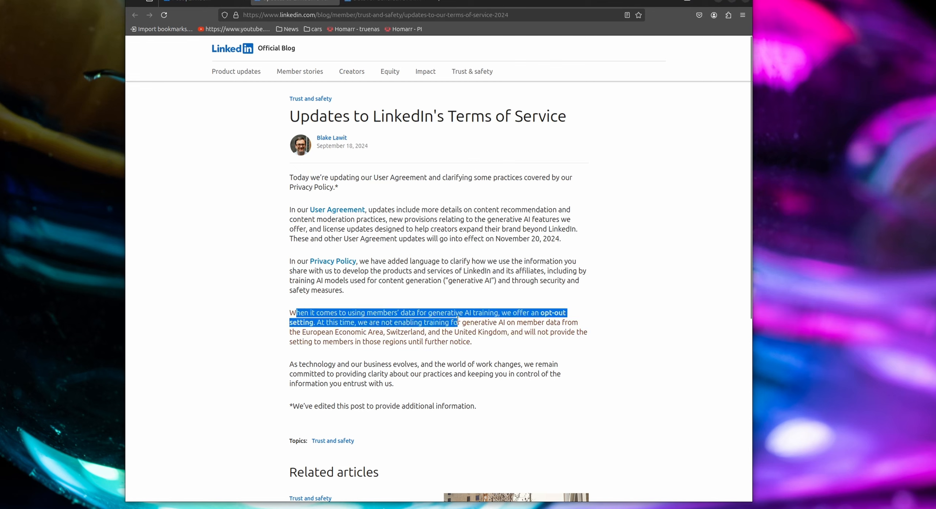
{"action": "left_click", "coordinate": [458, 324]}
{"action": "left_click_drag", "start_coordinate": [291, 314], "coordinate": [477, 344]}
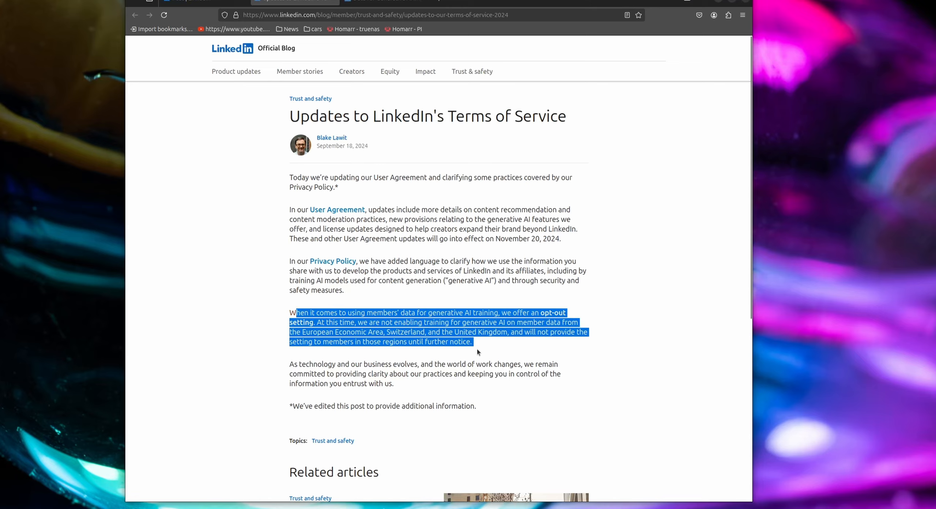
{"action": "mouse_move", "coordinate": [108, 273]}
{"action": "left_mouse_down"}
{"action": "mouse_move", "coordinate": [718, 274]}
{"action": "mouse_move", "coordinate": [213, 317]}
{"action": "left_mouse_up"}
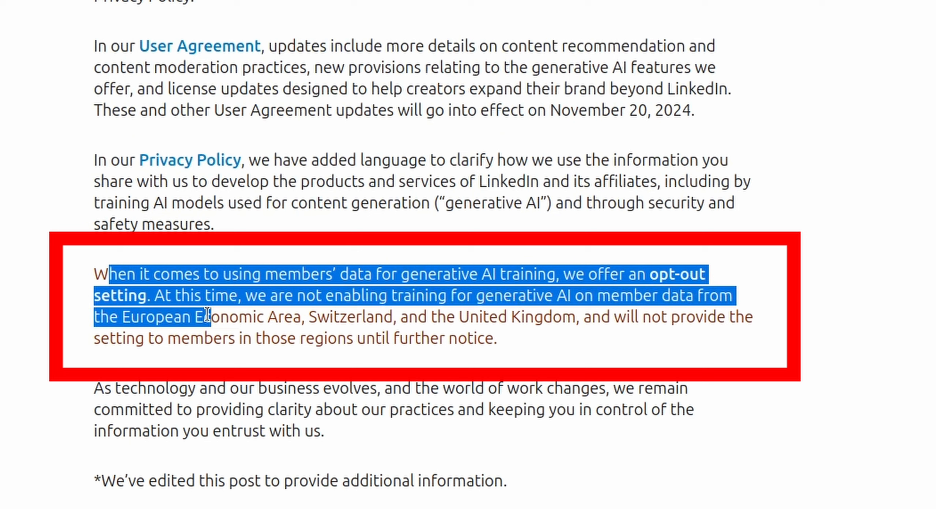
{"action": "left_click", "coordinate": [209, 311]}
{"action": "left_click_drag", "start_coordinate": [166, 296], "coordinate": [708, 295]}
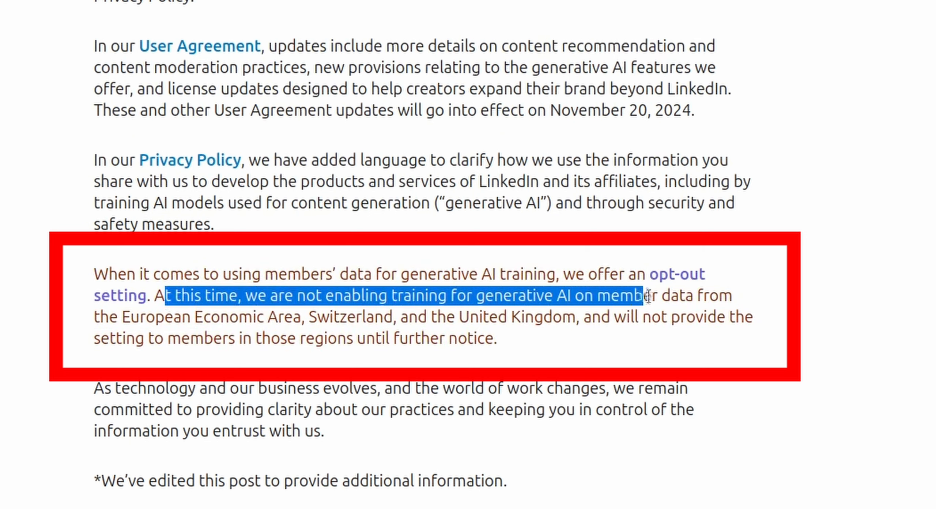
{"action": "left_click", "coordinate": [117, 321]}
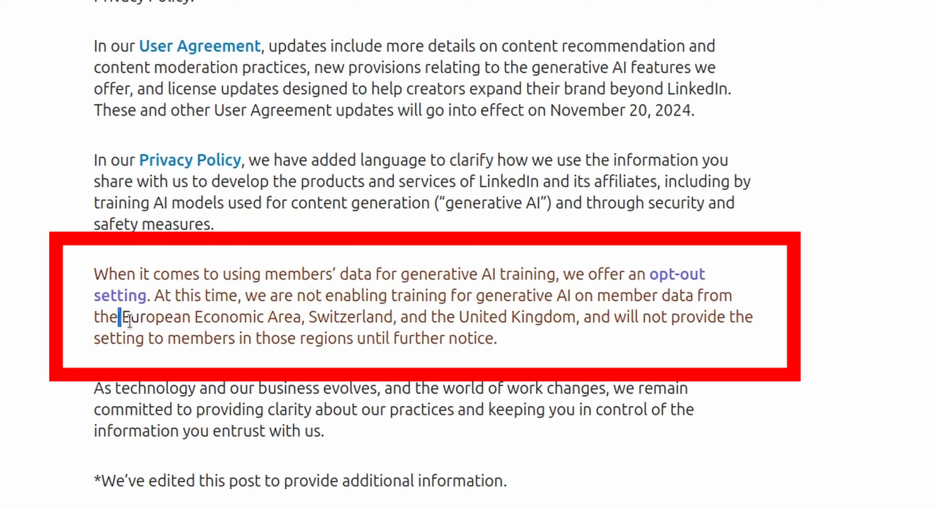
{"action": "left_click_drag", "start_coordinate": [118, 317], "coordinate": [569, 319]}
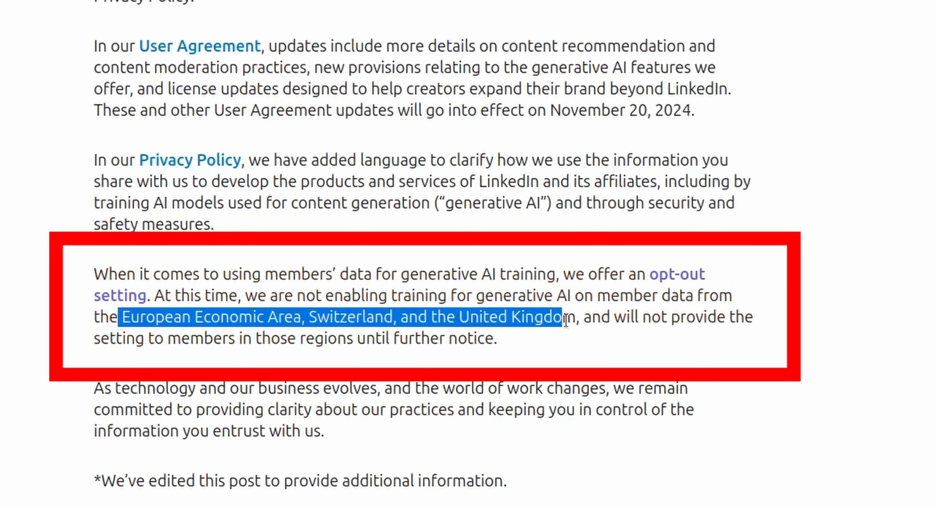
{"action": "left_click", "coordinate": [621, 333]}
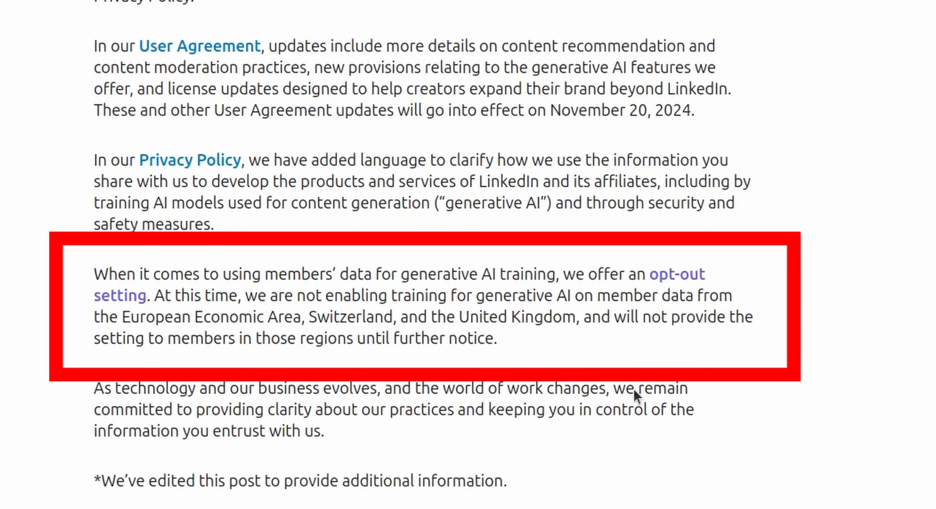
{"action": "left_click_drag", "start_coordinate": [202, 274], "coordinate": [490, 341]}
{"action": "left_click", "coordinate": [490, 341]}
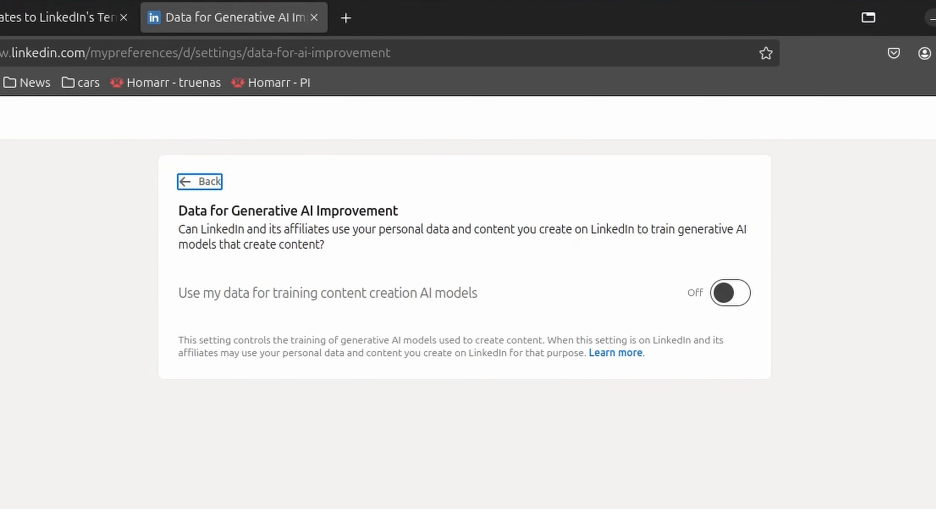
{"action": "left_click_drag", "start_coordinate": [181, 212], "coordinate": [412, 218]}
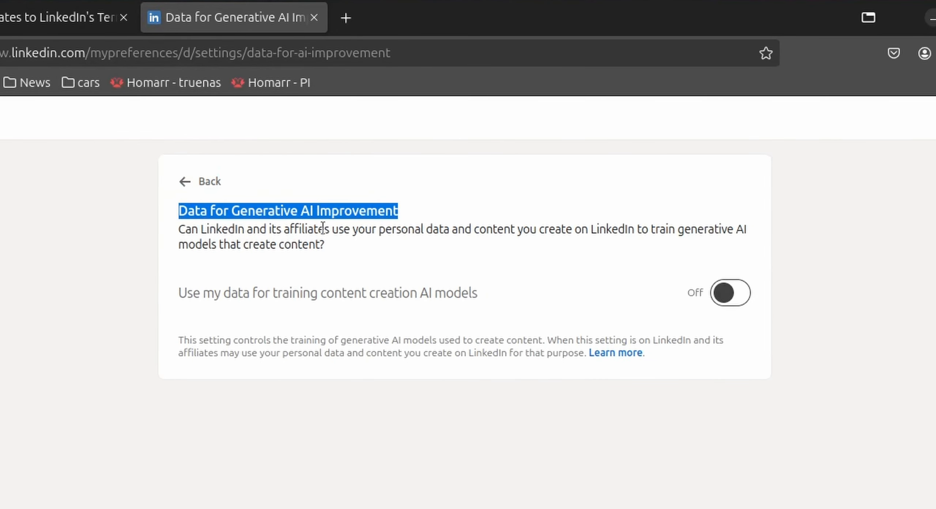
{"action": "left_click", "coordinate": [230, 230]}
{"action": "mouse_move", "coordinate": [178, 229]}
{"action": "left_mouse_down"}
{"action": "mouse_move", "coordinate": [265, 243]}
{"action": "mouse_move", "coordinate": [743, 231]}
{"action": "left_mouse_up"}
{"action": "left_click_drag", "start_coordinate": [193, 246], "coordinate": [329, 245]}
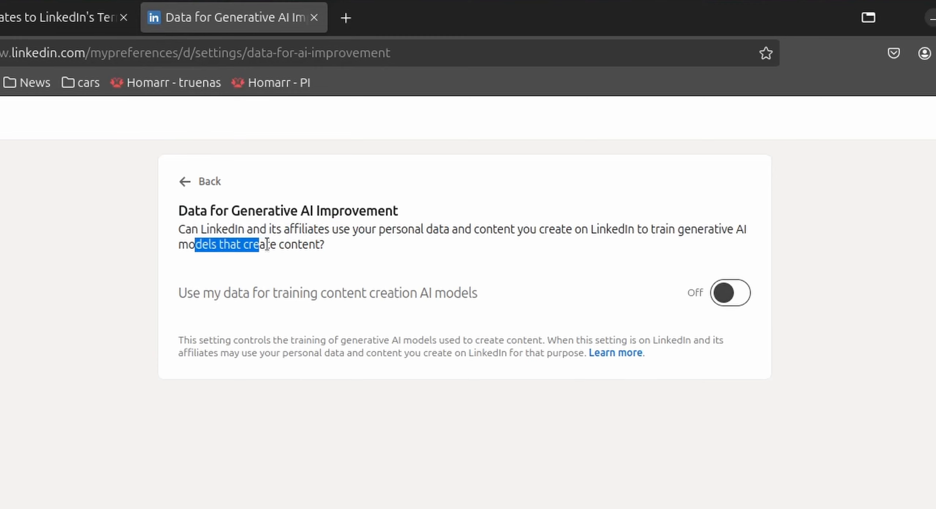
{"action": "left_click", "coordinate": [329, 245]}
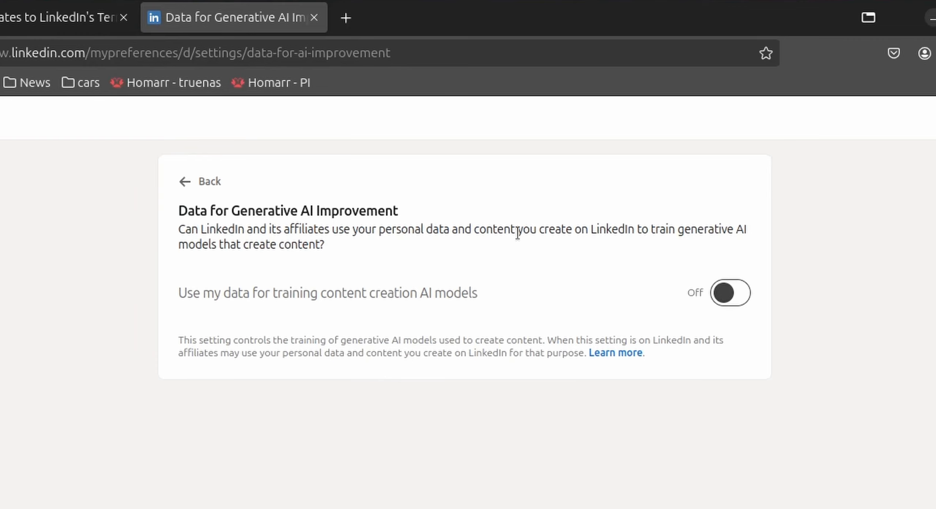
{"action": "left_click", "coordinate": [38, 28]}
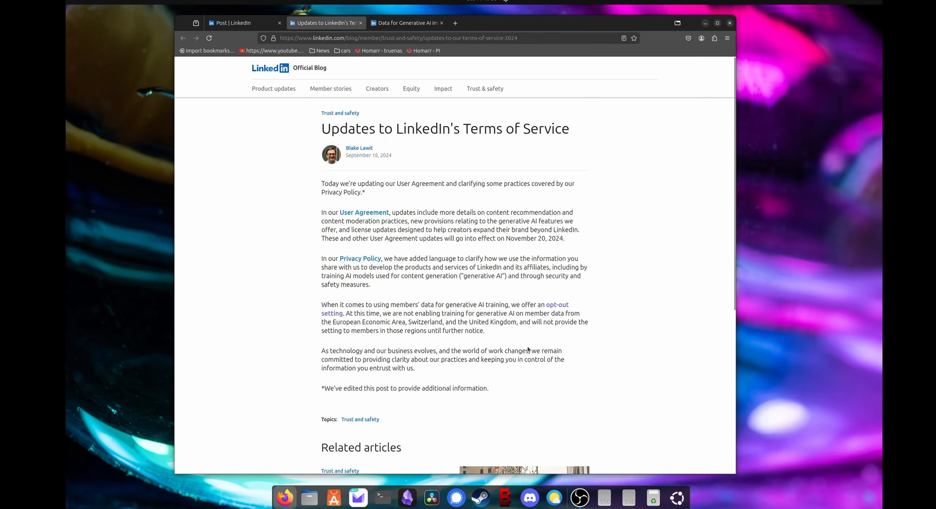
{"action": "left_click_drag", "start_coordinate": [363, 310], "coordinate": [522, 320]}
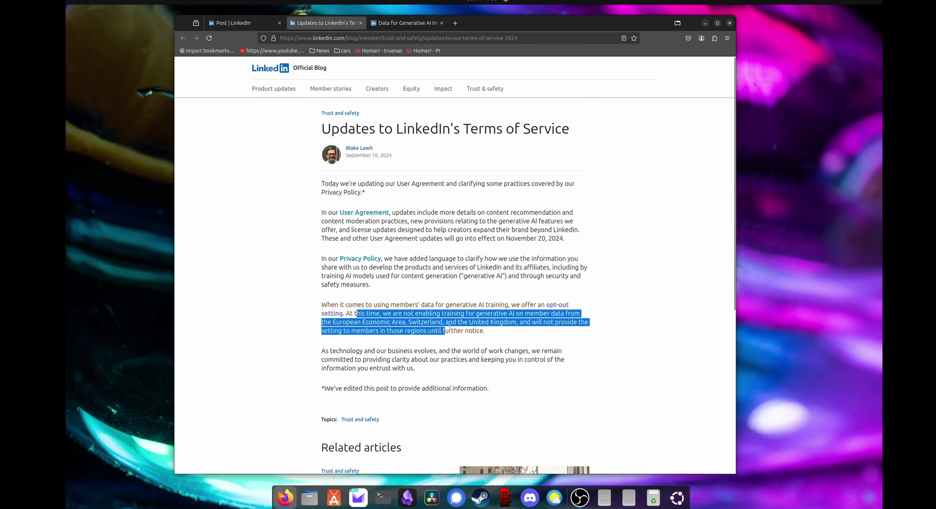
{"action": "left_click", "coordinate": [521, 319]}
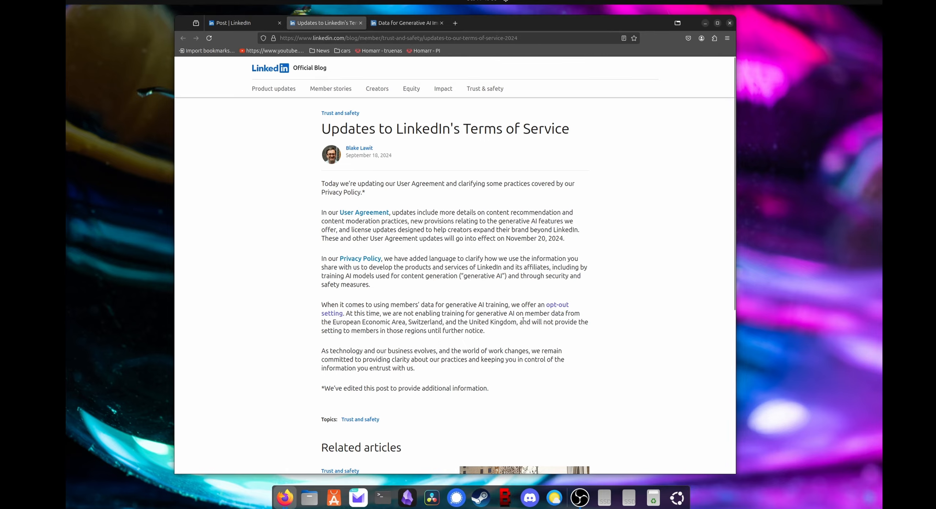